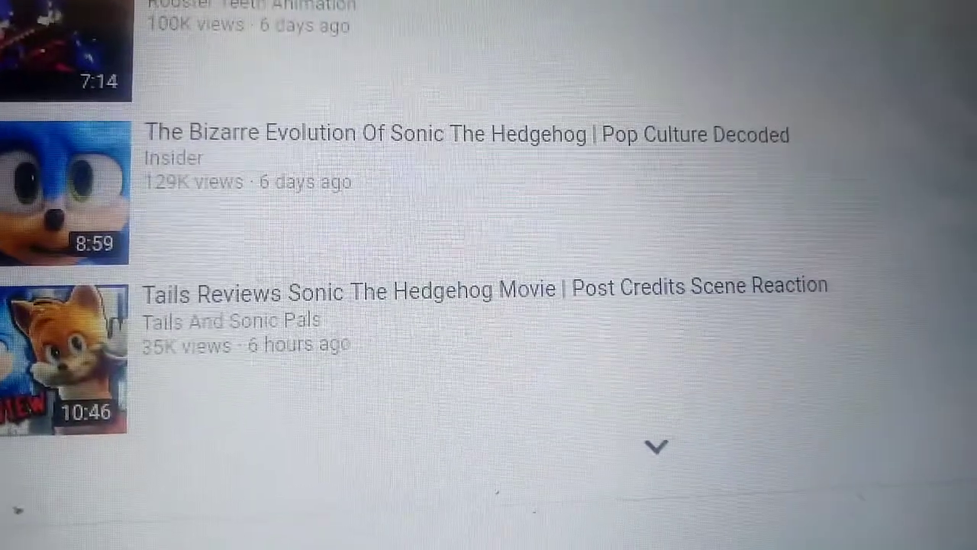
scroll(489, 275, down, 5)
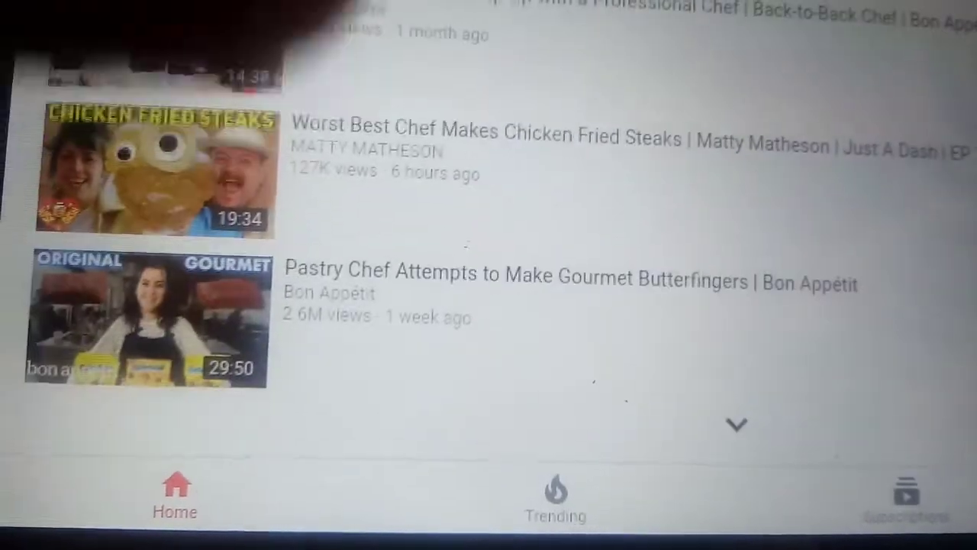
scroll(489, 275, down, 5)
scroll(488, 275, down, 5)
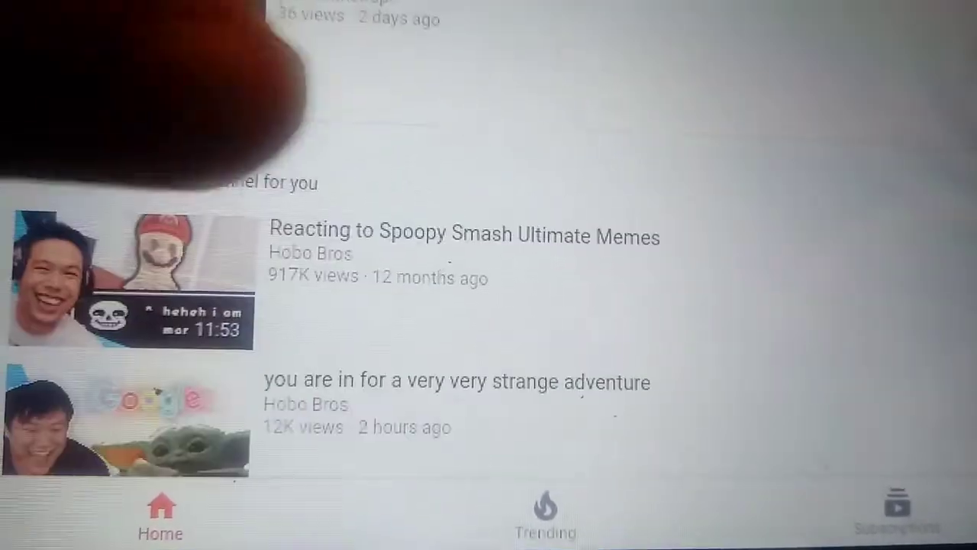
scroll(488, 275, down, 5)
scroll(488, 274, down, 5)
scroll(489, 275, down, 5)
scroll(488, 275, down, 5)
scroll(488, 275, down, 3)
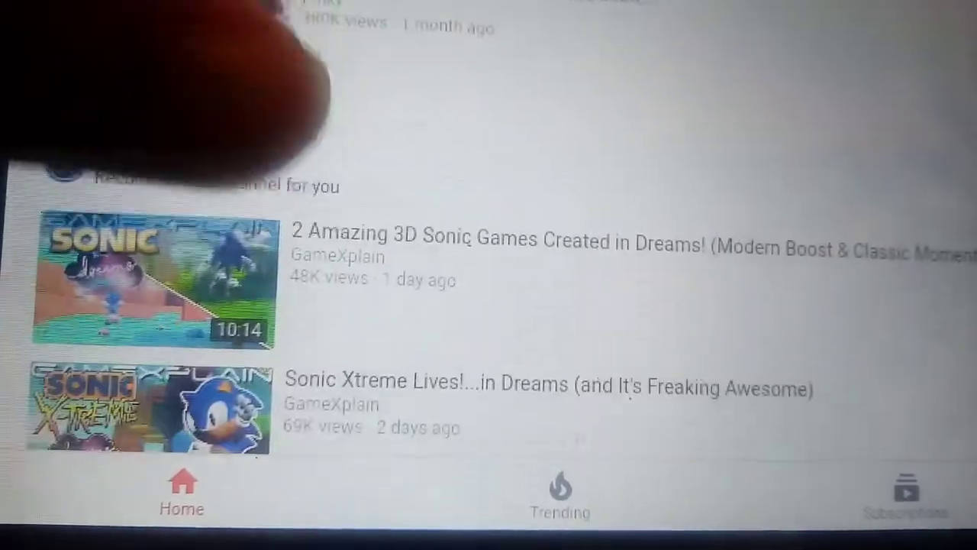
scroll(488, 274, down, 2)
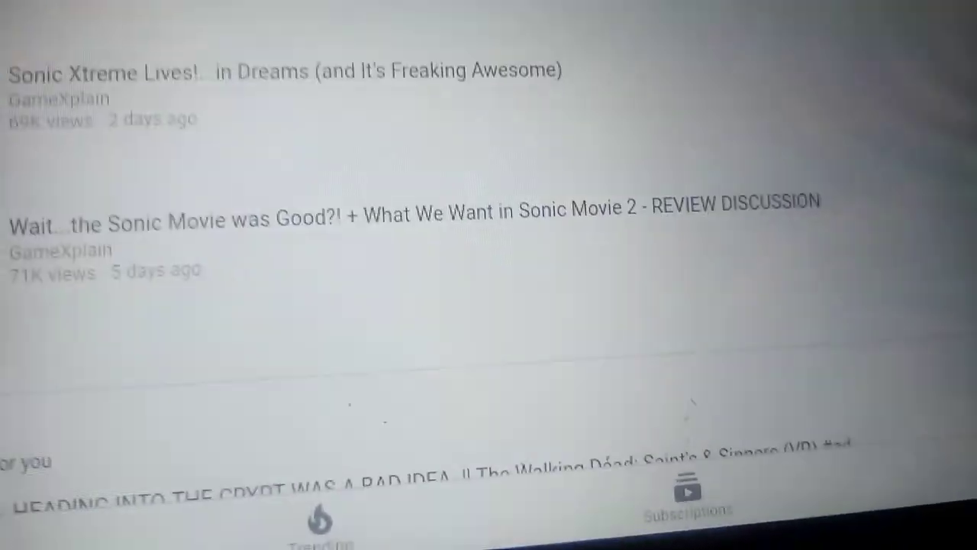